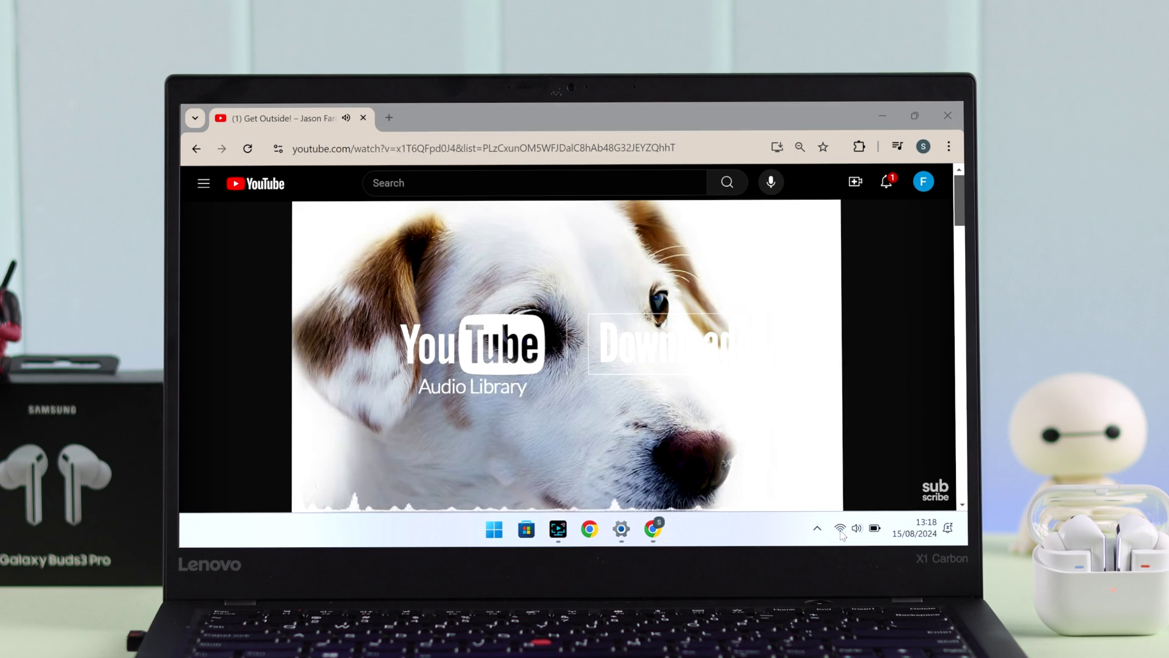
Bring up the quick settings and media controls panel from the system tray
left_click(842, 529)
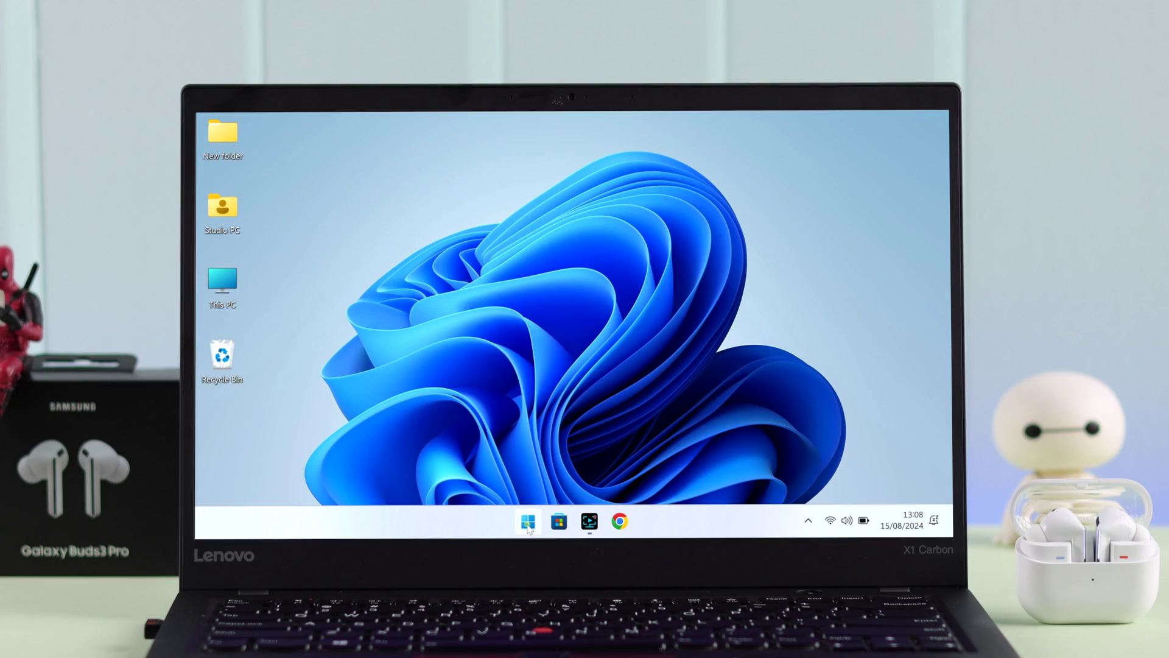
Launch Settings from Start and go to the Bluetooth & devices page
left_click(523, 538)
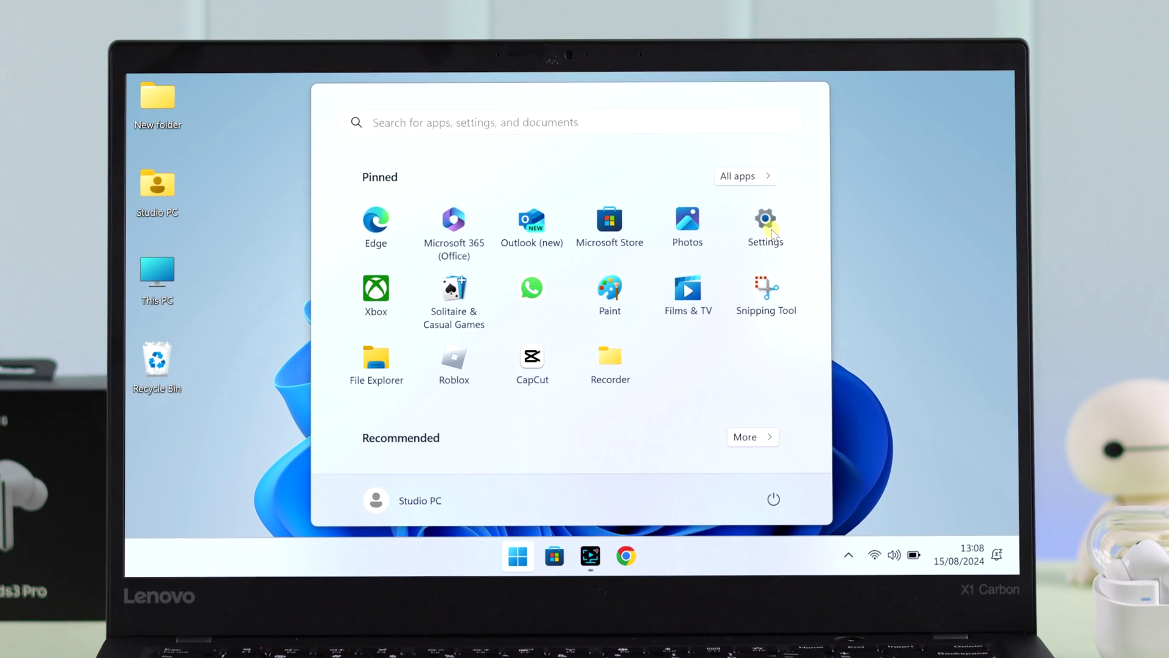
left_click(750, 233)
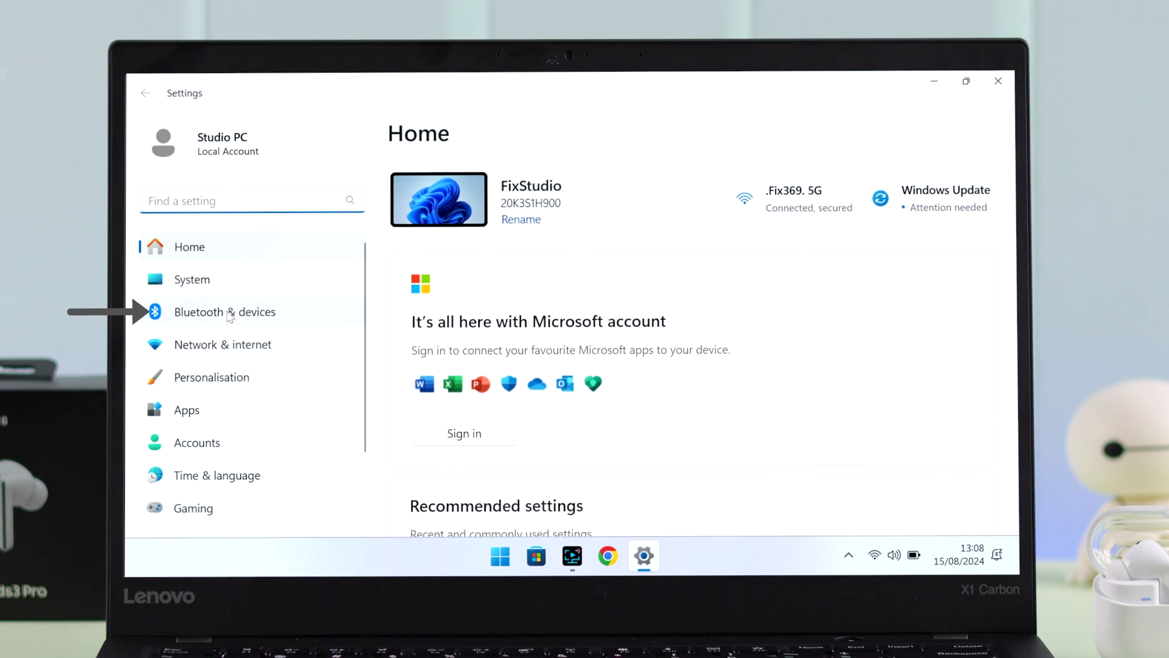
left_click(230, 314)
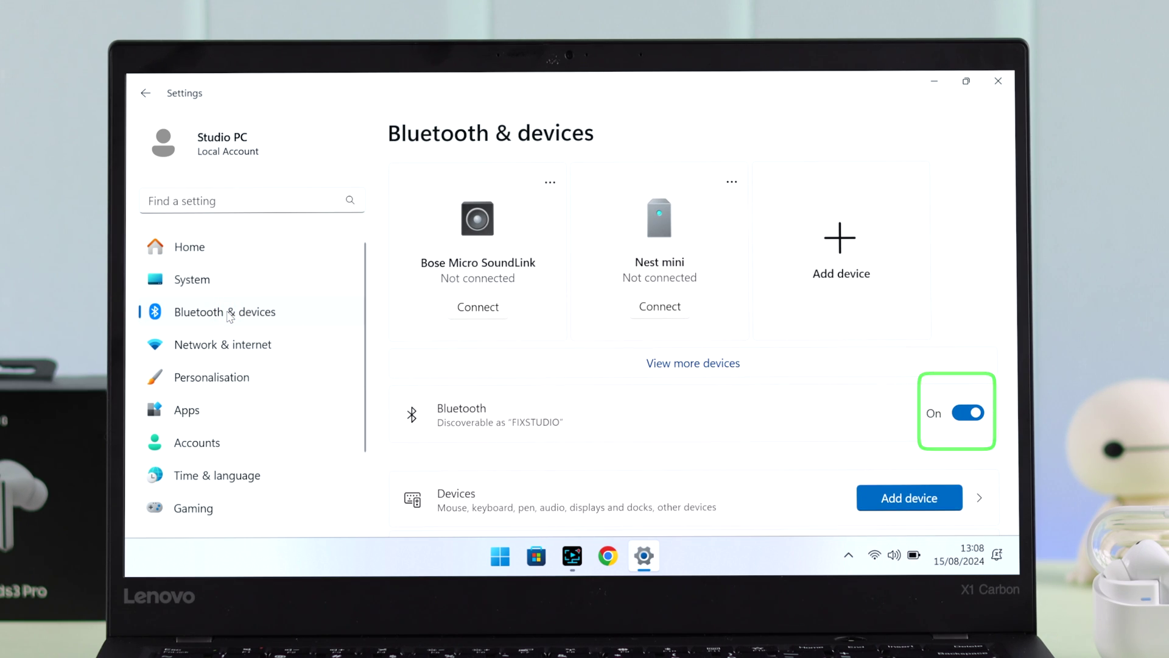
Add a new Bluetooth device and pair Fix's Buds3 Pro
left_click(874, 241)
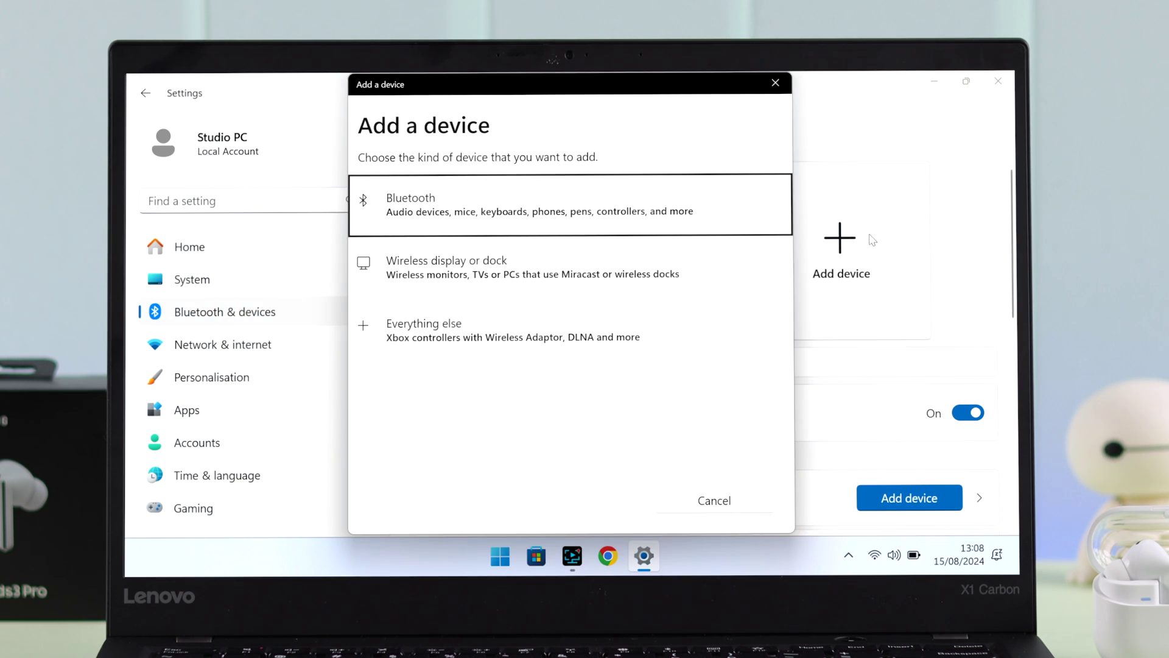
left_click(493, 204)
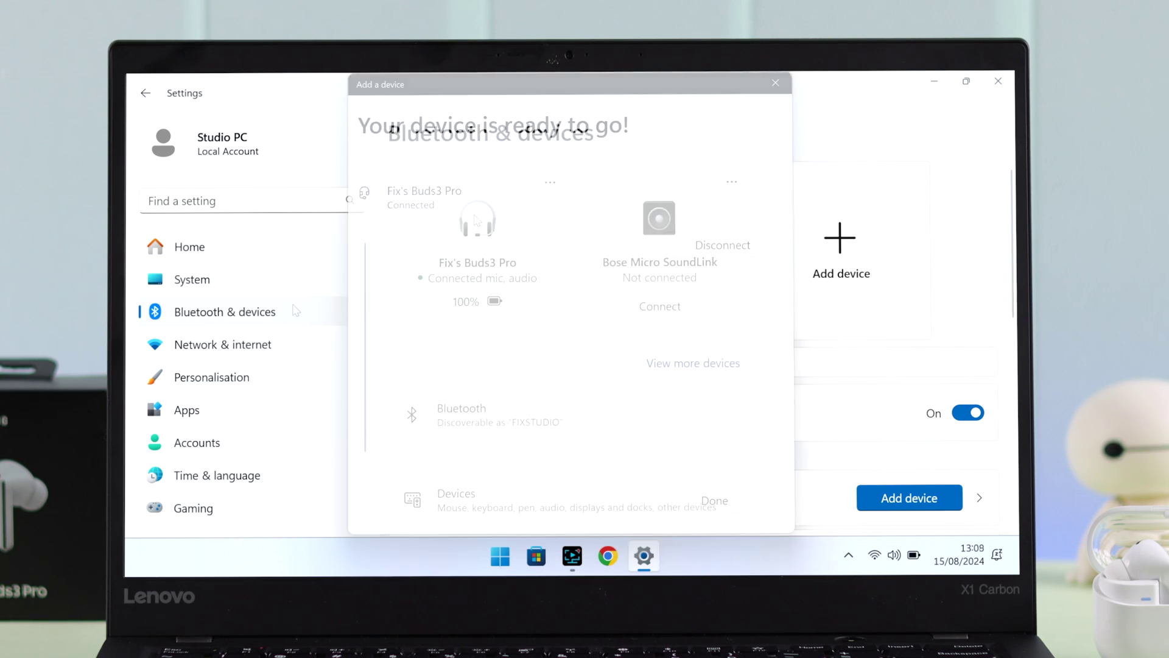
Go to System > Sound, where Headphones (Fix's Buds3 Pro) is the output
left_click(226, 281)
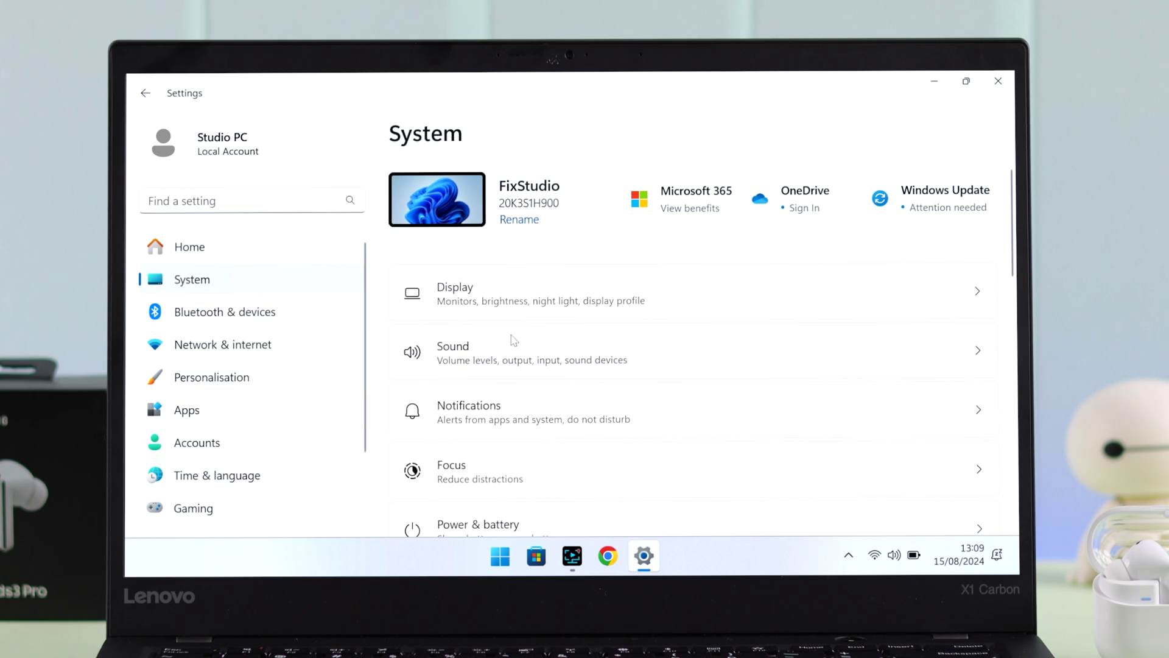
left_click(526, 350)
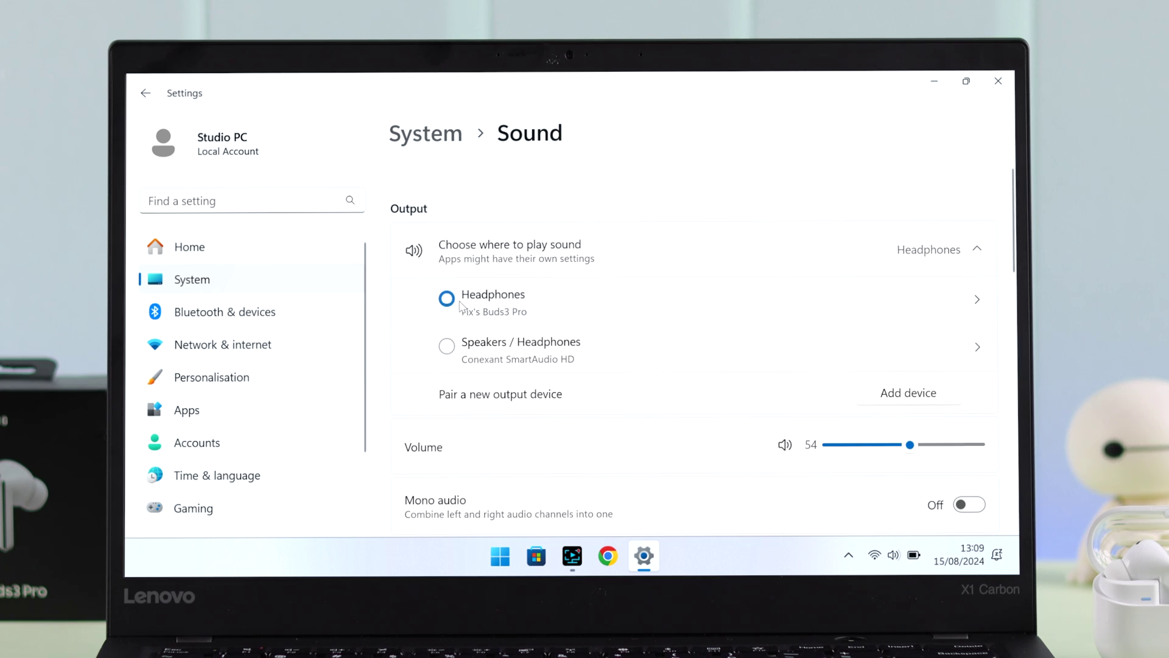
scroll(523, 313, "down", 3)
scroll(524, 314, "down", 3)
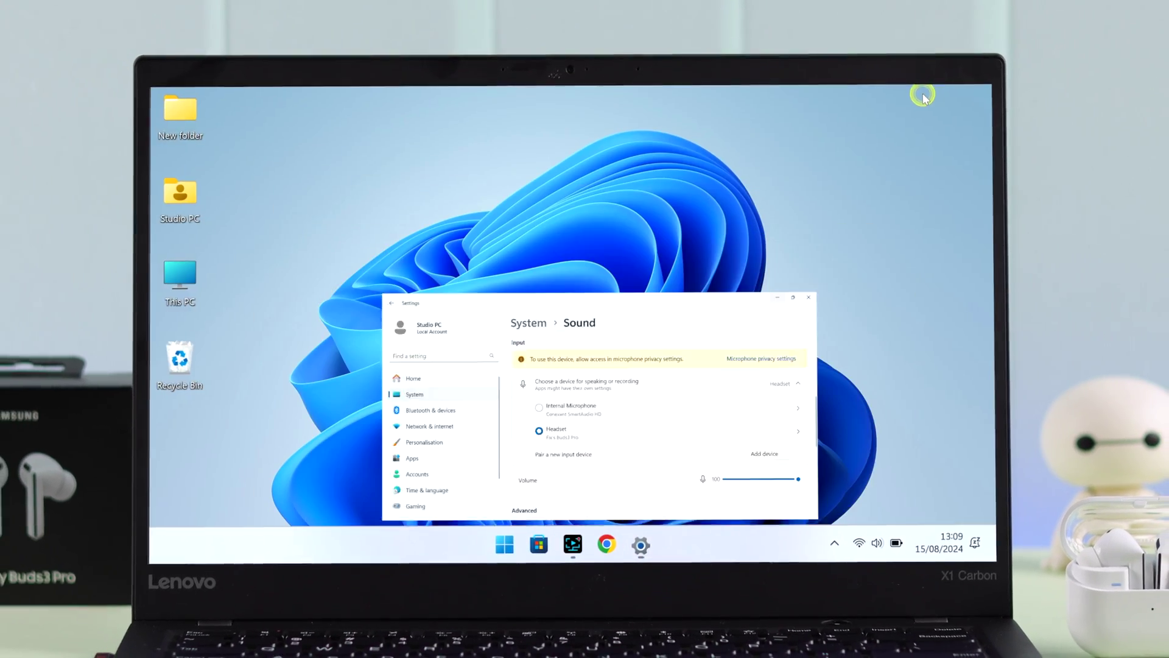
Close Settings with the Buds3 Pro Headset kept as input
left_click(998, 81)
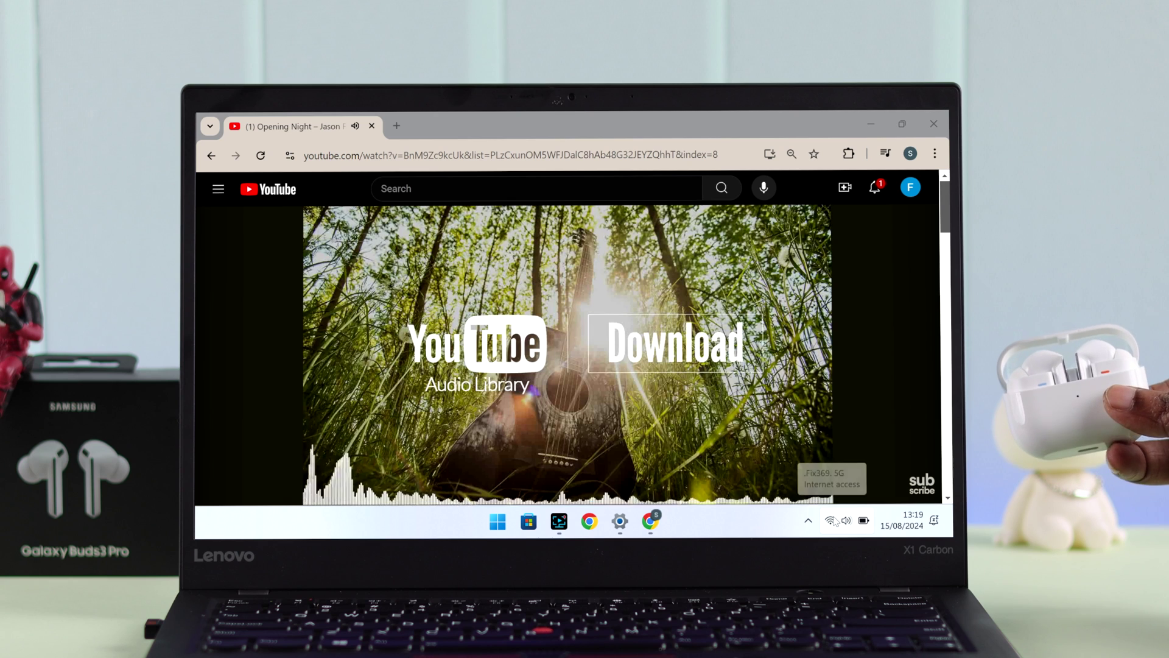
Show Quick Settings confirming Bluetooth is connected to Fix's Buds3 Pro
left_click(832, 521)
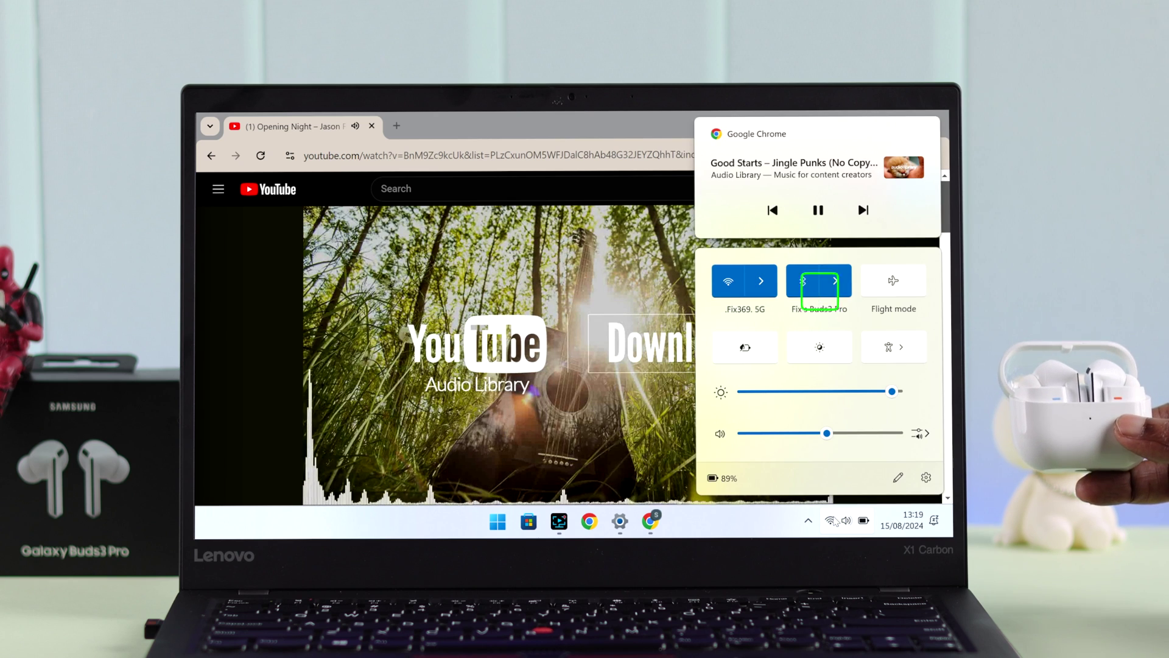